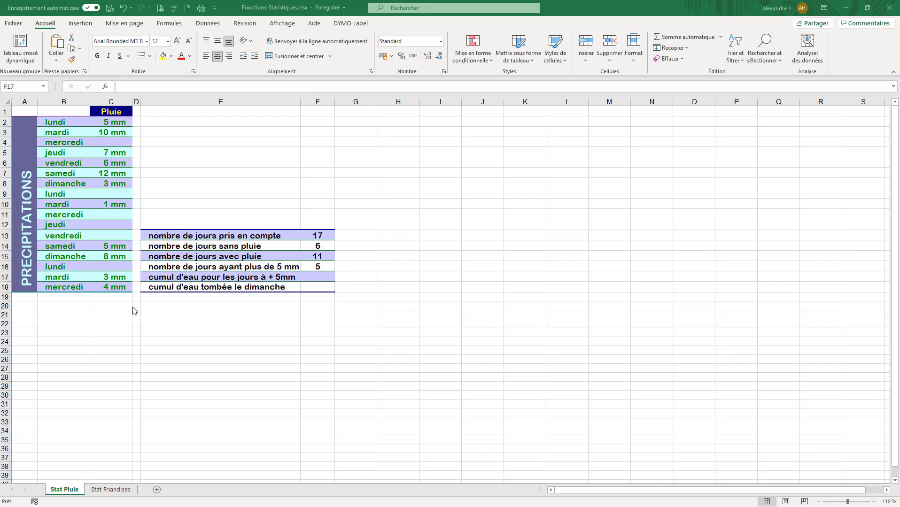
Examine the row "cumul d'eau pour les jours à + 5mm" and the day and rainfall columns of the PRECIPITATIONS table.
{"action": "left_click", "coordinate": [177, 282]}
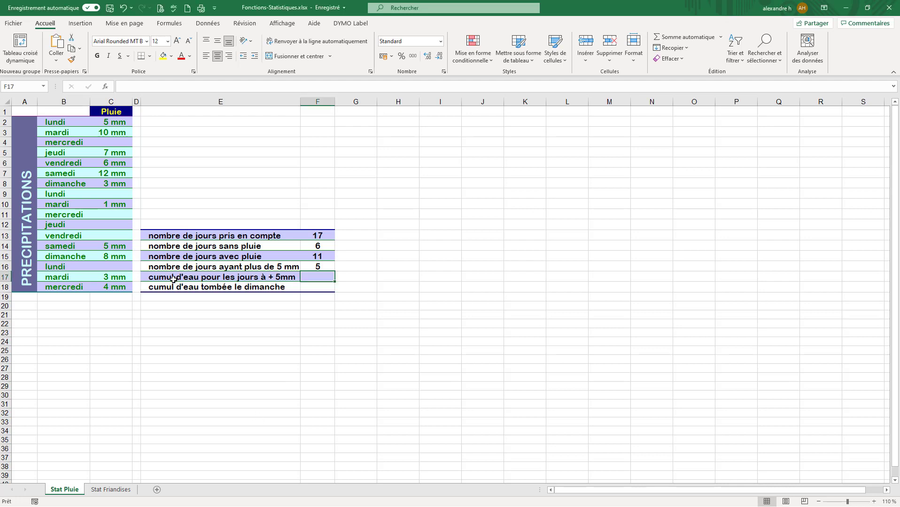
{"action": "left_click", "coordinate": [174, 279]}
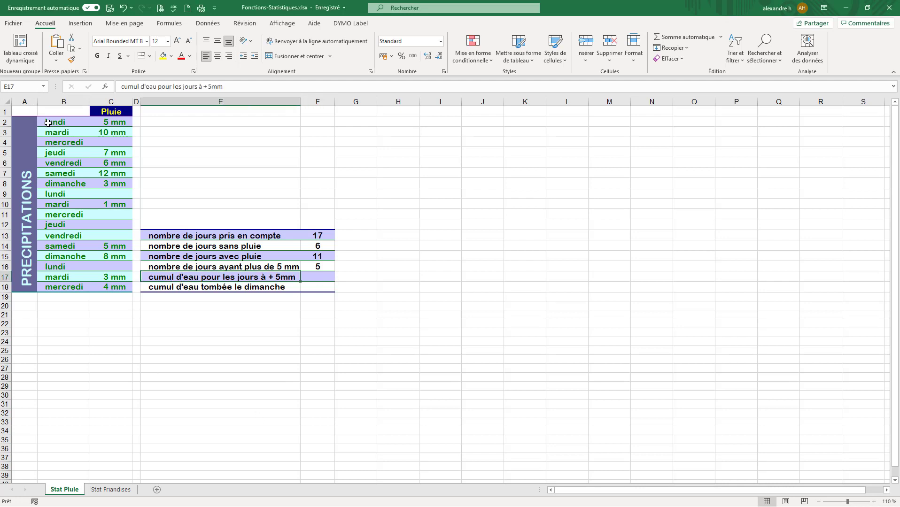
{"action": "left_click_drag", "start_coordinate": [48, 123], "coordinate": [53, 286]}
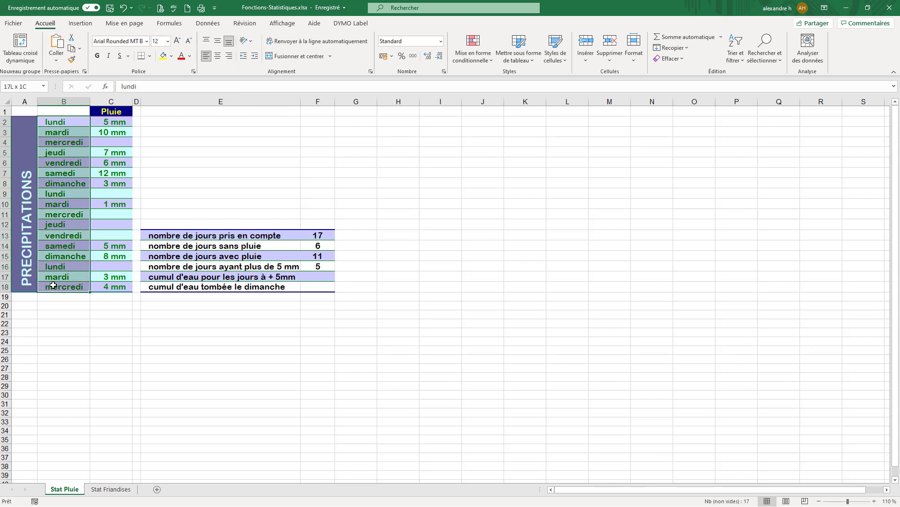
{"action": "left_click", "coordinate": [112, 121]}
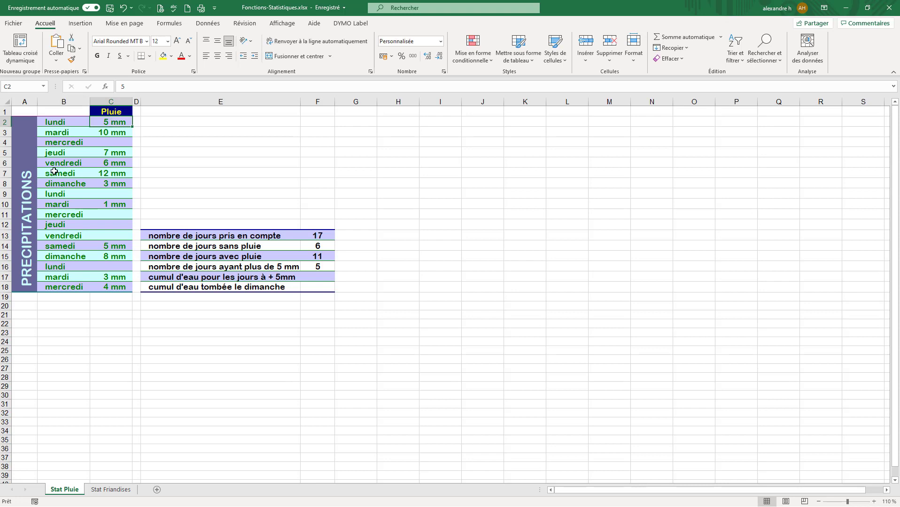
{"action": "left_click", "coordinate": [21, 172]}
{"action": "left_click", "coordinate": [319, 281]}
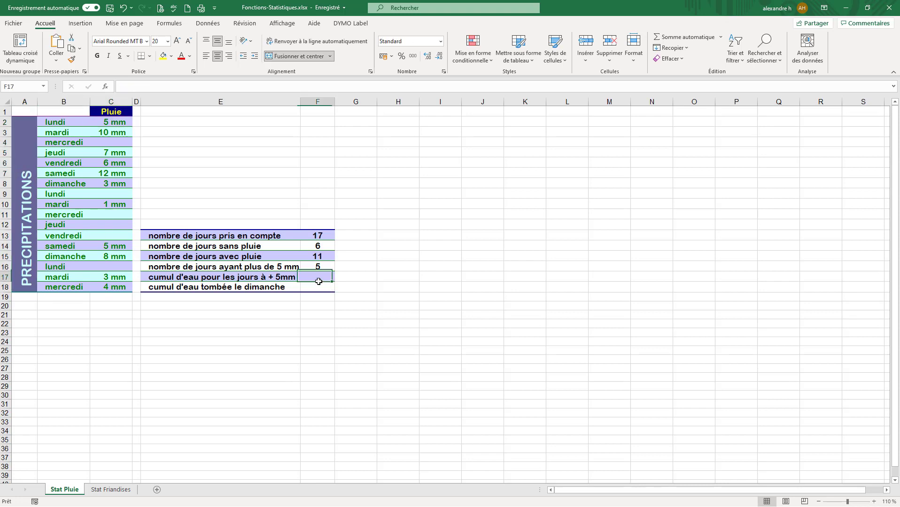
Examine which rainfall values in the Pluie column exceed 5 mm and belong in the "cumul d'eau pour les jours à + 5mm" total.
{"action": "left_click", "coordinate": [170, 277]}
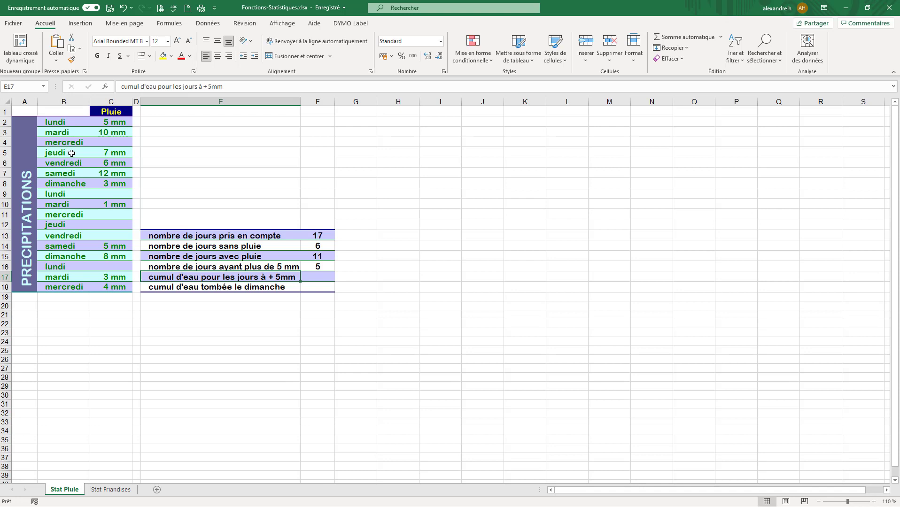
{"action": "left_click", "coordinate": [117, 122]}
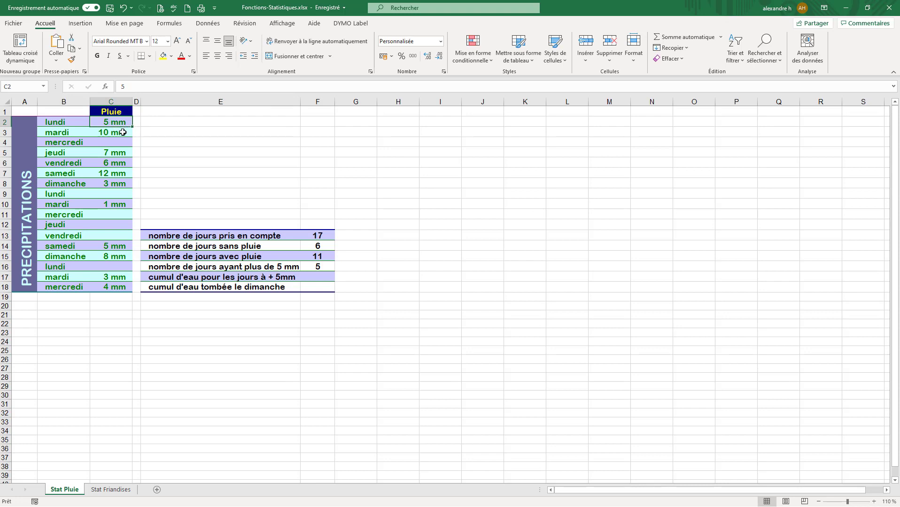
{"action": "left_click", "coordinate": [113, 134]}
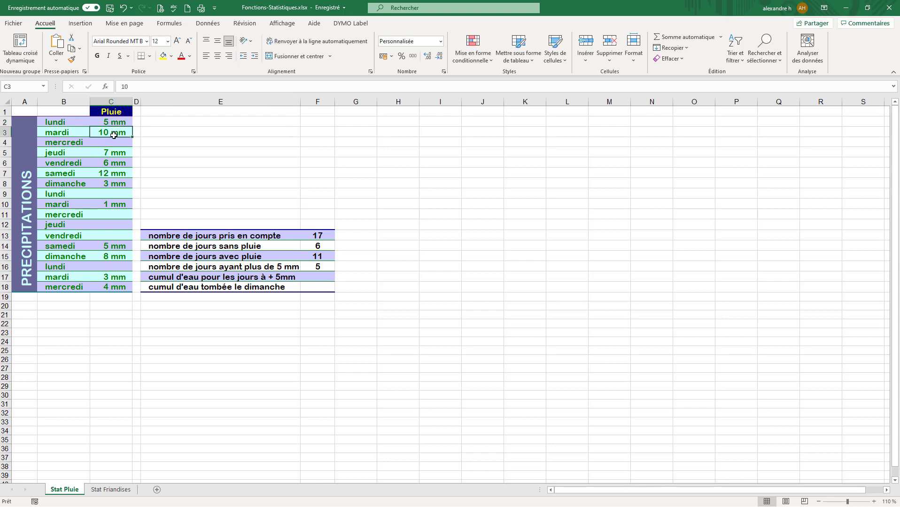
{"action": "left_click", "coordinate": [114, 152]}
{"action": "left_click", "coordinate": [113, 164]}
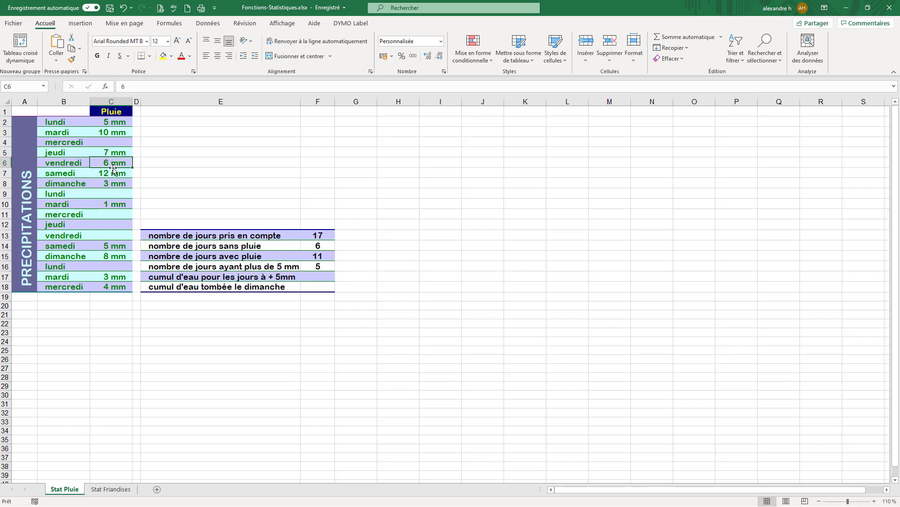
{"action": "left_click", "coordinate": [114, 175]}
{"action": "left_click", "coordinate": [116, 257]}
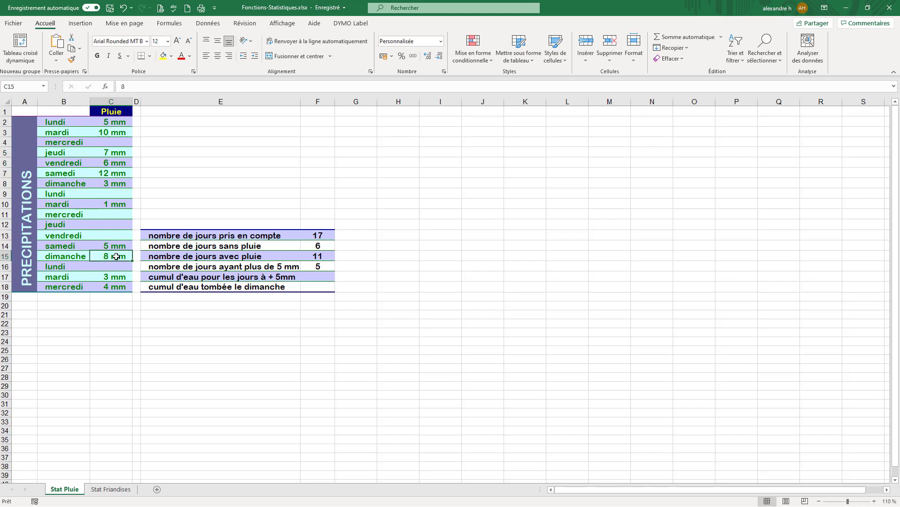
{"action": "left_click", "coordinate": [116, 133]}
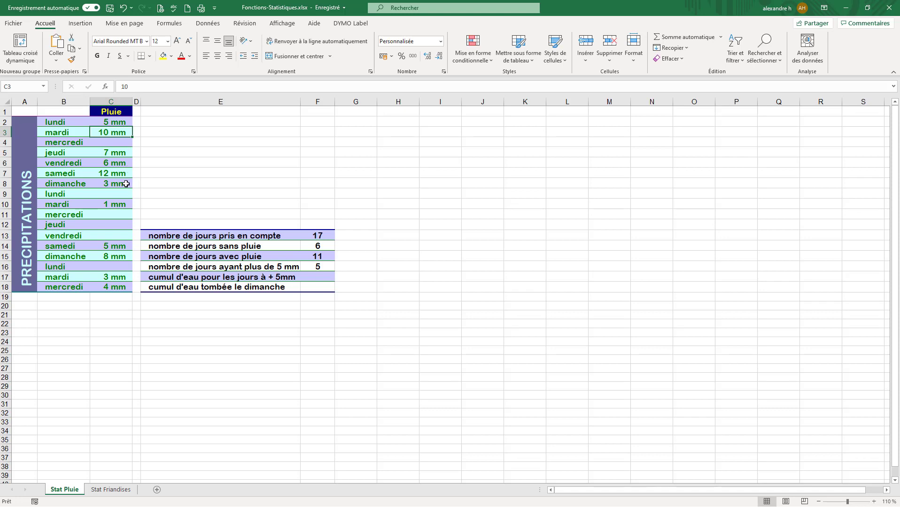
Start a SOMME.SI formula in F17 with C2:C18 as the range to test.
{"action": "left_click", "coordinate": [312, 275]}
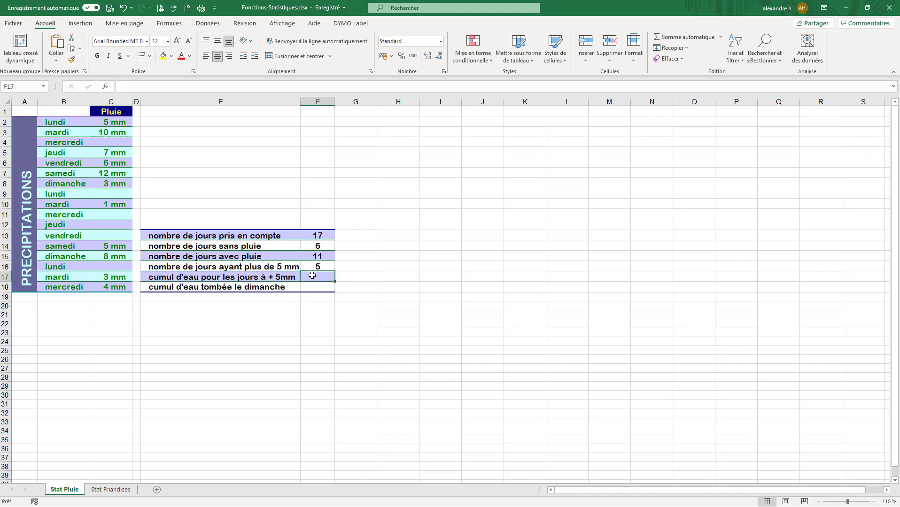
{"action": "type", "text": "="}
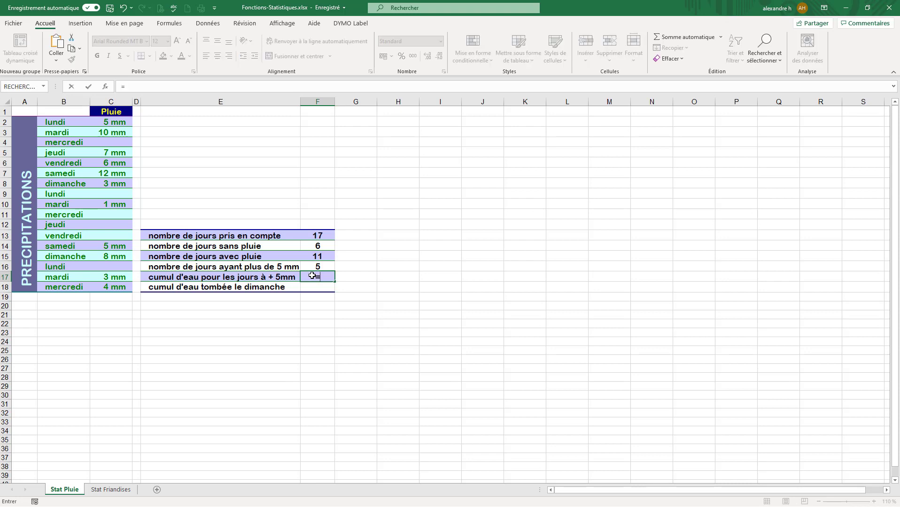
{"action": "type", "text": "somme"}
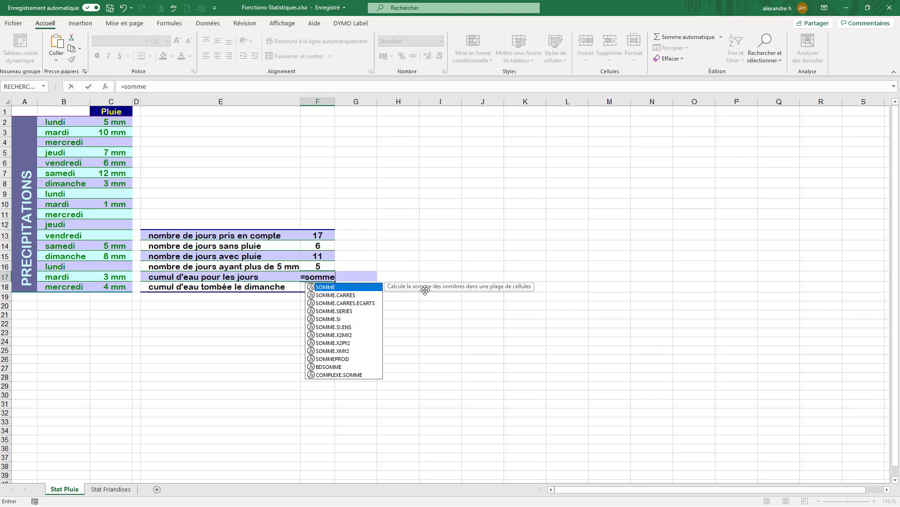
{"action": "left_click", "coordinate": [333, 320]}
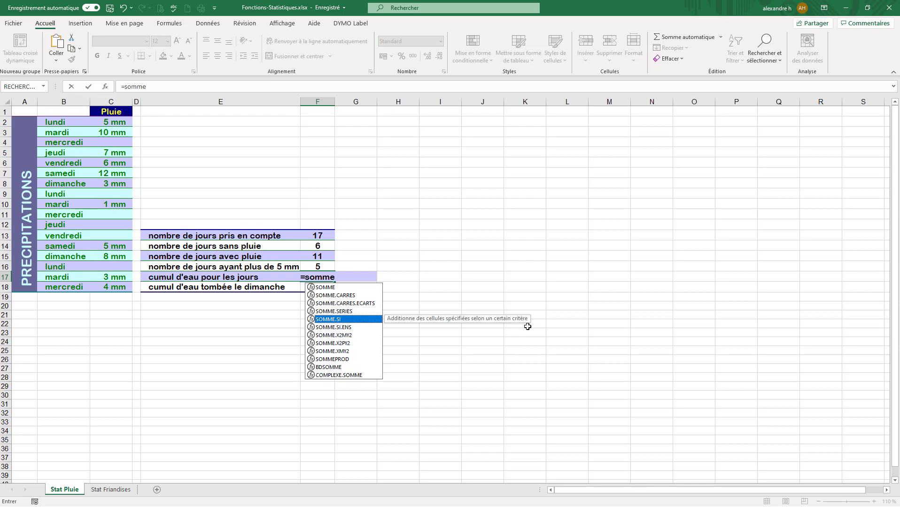
{"action": "double_click", "coordinate": [333, 321]}
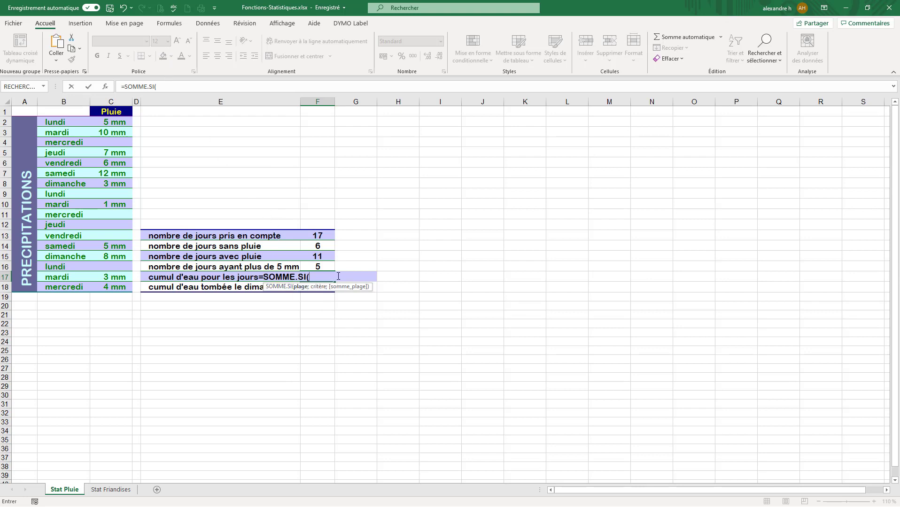
{"action": "left_click", "coordinate": [166, 88]}
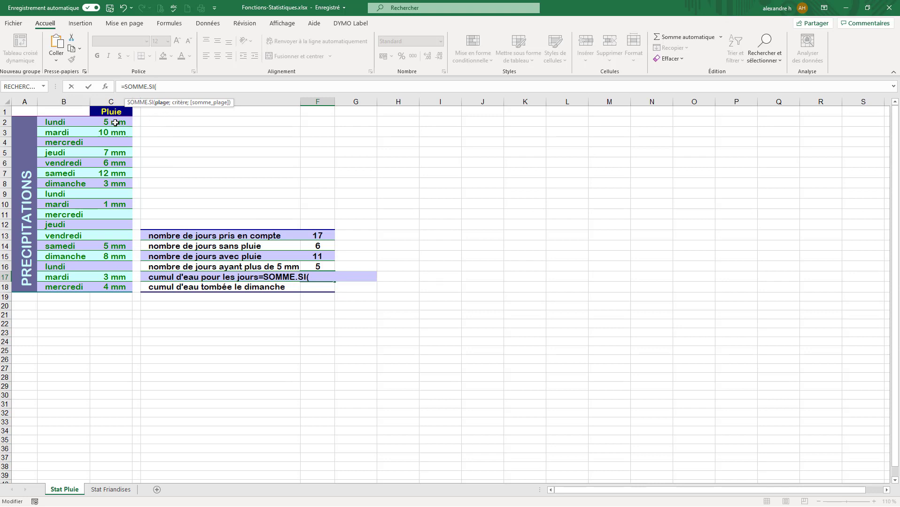
{"action": "left_click_drag", "start_coordinate": [114, 123], "coordinate": [122, 283]}
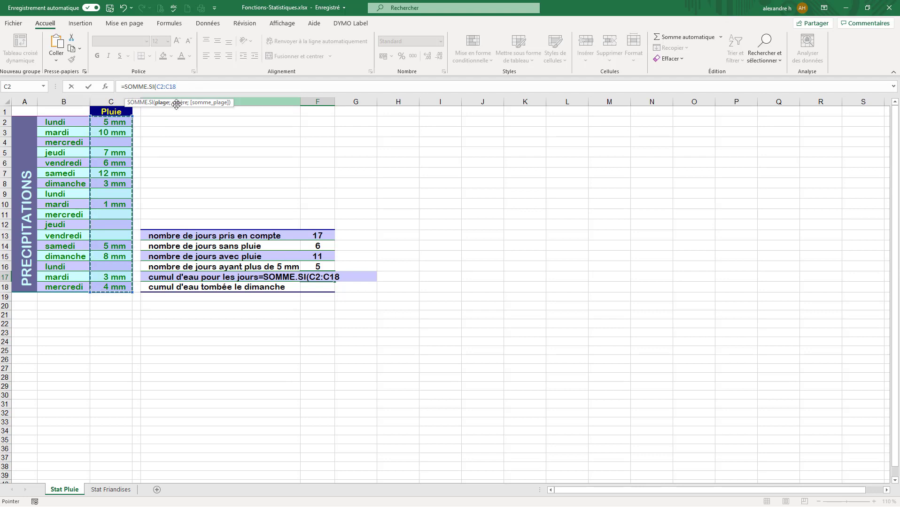
Complete the F17 formula with the criterion ">5" and the sum range C2:C18, giving =SOMME.SI(C2:C18;">5";C2:C18).
{"action": "type", "text": ";"}
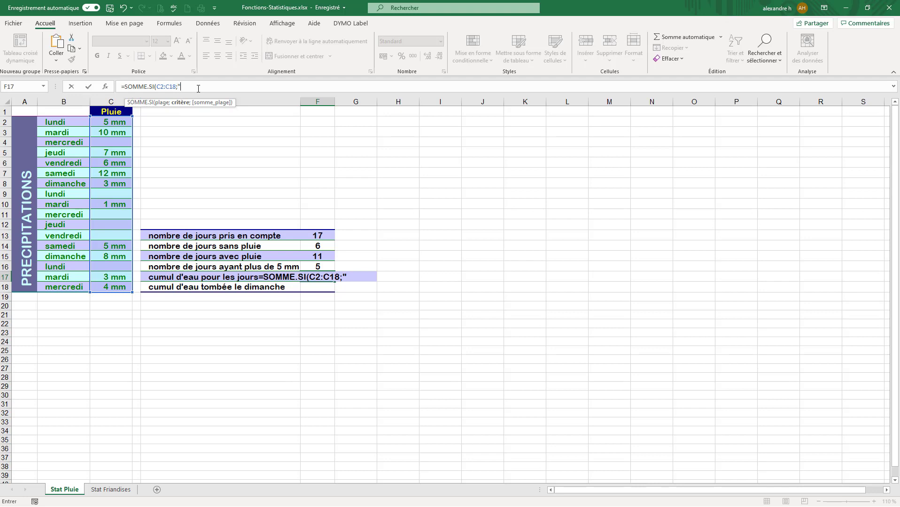
{"action": "type", "text": "5"}
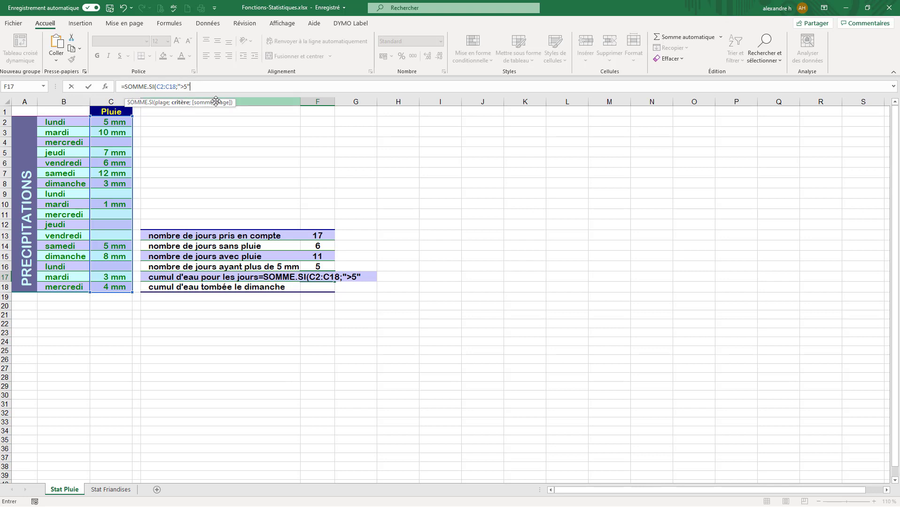
{"action": "left_click", "coordinate": [220, 87]}
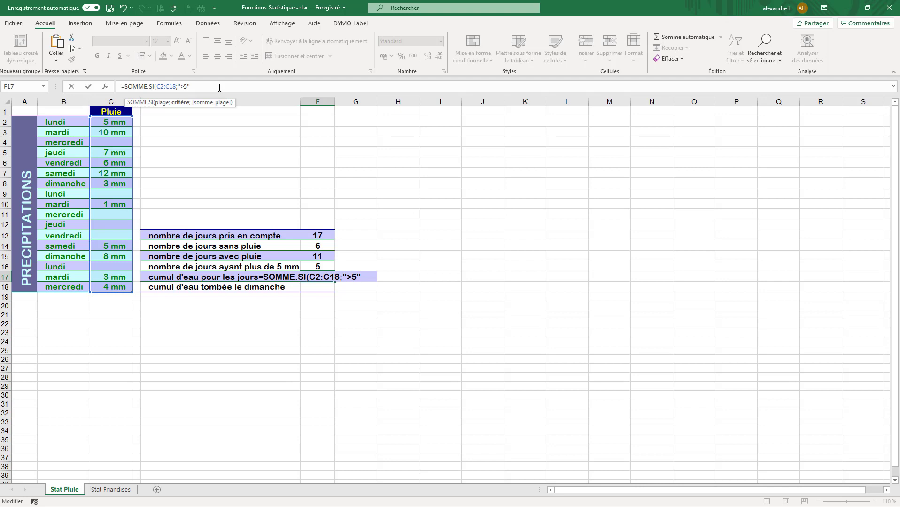
{"action": "type", "text": ";"}
{"action": "left_click_drag", "start_coordinate": [121, 123], "coordinate": [121, 287]}
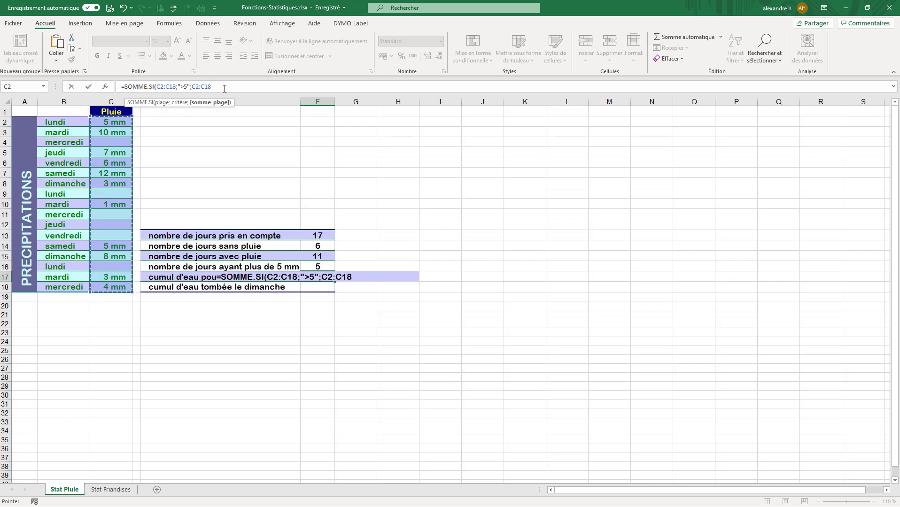
{"action": "type", "text": ")"}
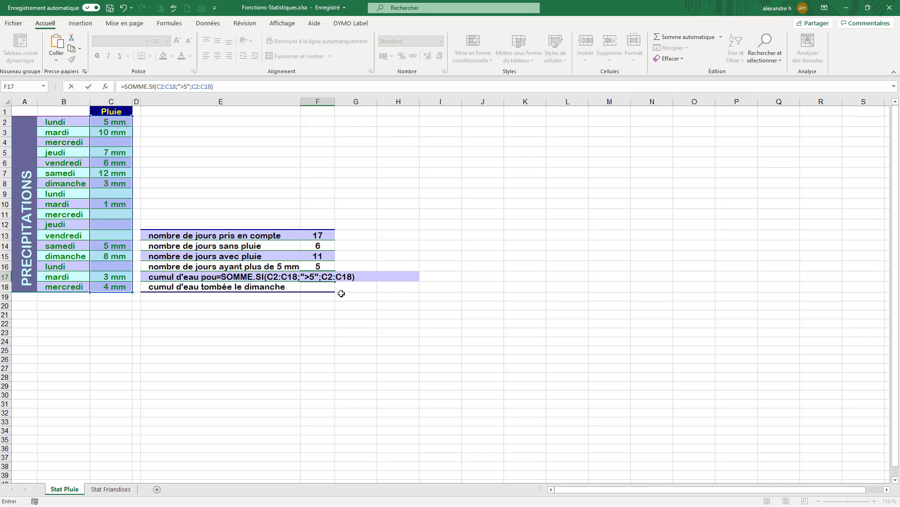
{"action": "key", "text": "Return"}
Change the criterion of the SOMME.SI formula in F17 to ">=5" and check the days with exactly 5 mm.
{"action": "left_click", "coordinate": [324, 278]}
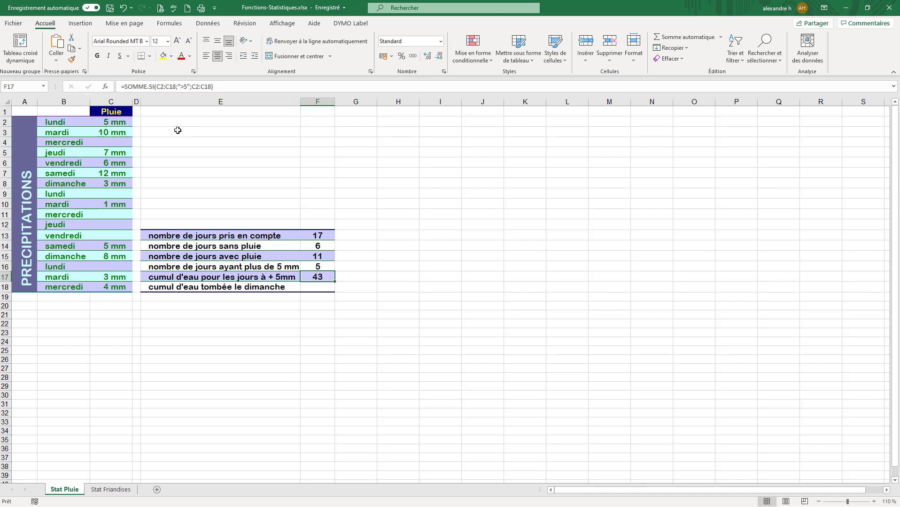
{"action": "left_click", "coordinate": [189, 86]}
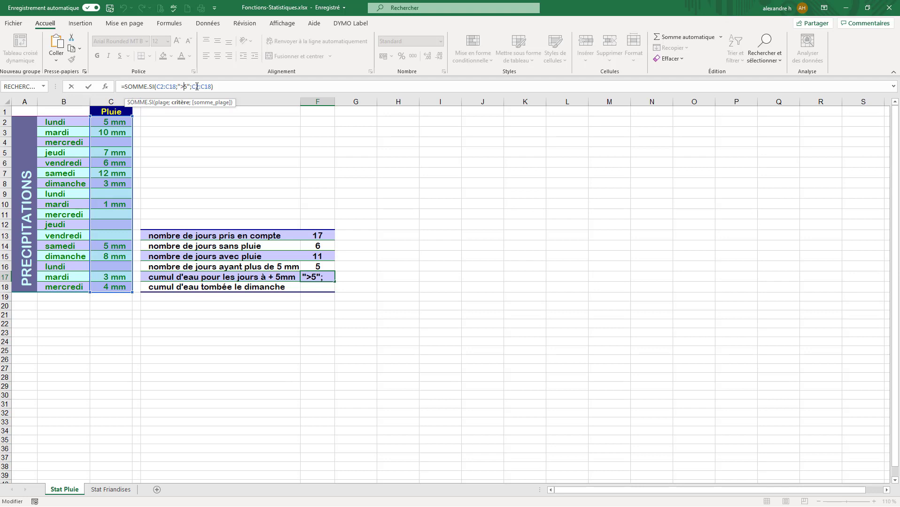
{"action": "type", "text": "="}
{"action": "key", "text": "Return"}
{"action": "left_click", "coordinate": [114, 122]}
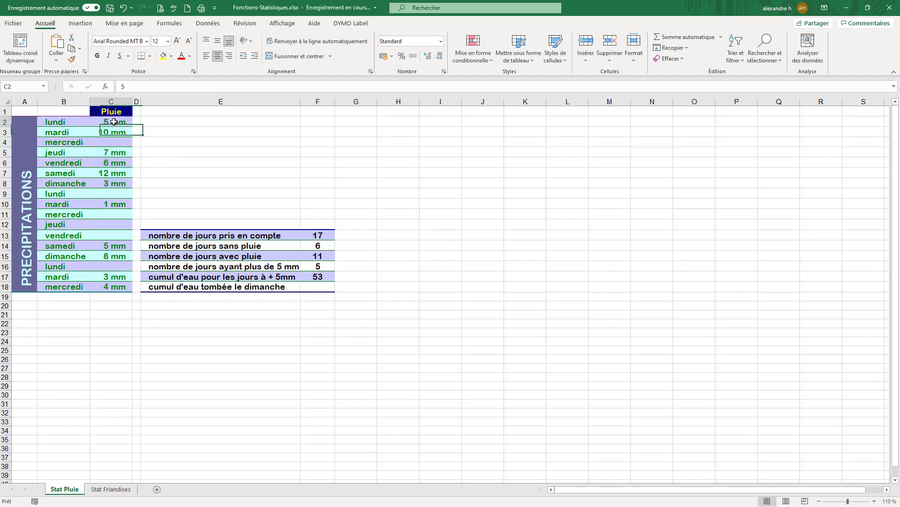
{"action": "left_click", "coordinate": [111, 246]}
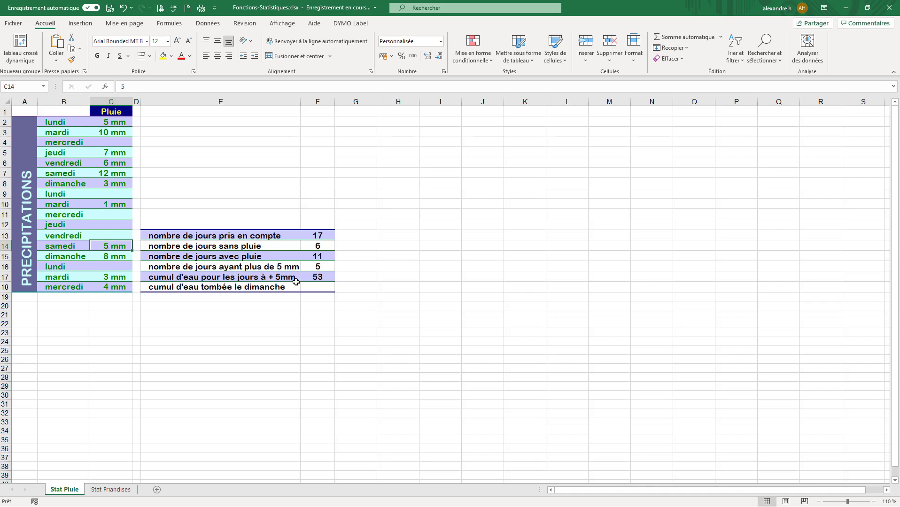
{"action": "left_click", "coordinate": [318, 278]}
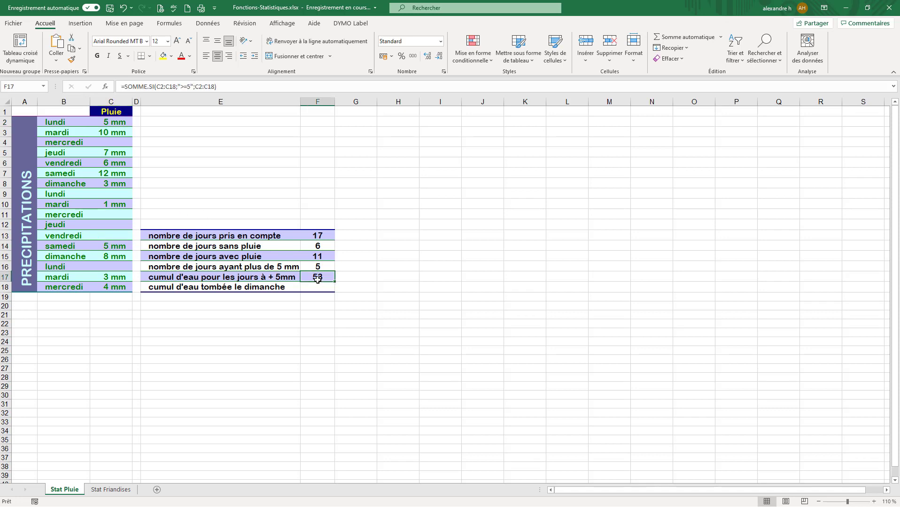
Start a SOMME.SI formula in F18 for the Sunday rainfall total, with the weekday cells B2:B18 as the range to test.
{"action": "left_click", "coordinate": [213, 291]}
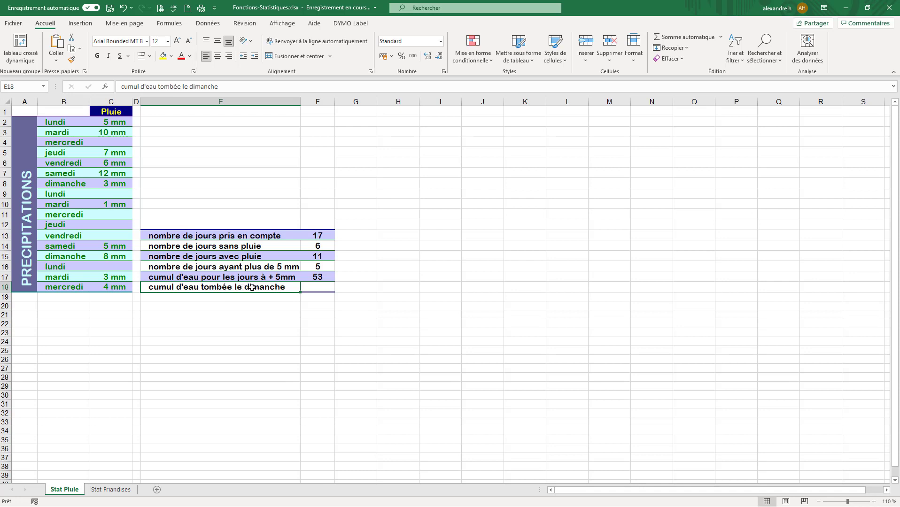
{"action": "left_click", "coordinate": [82, 123]}
{"action": "left_click", "coordinate": [309, 287]}
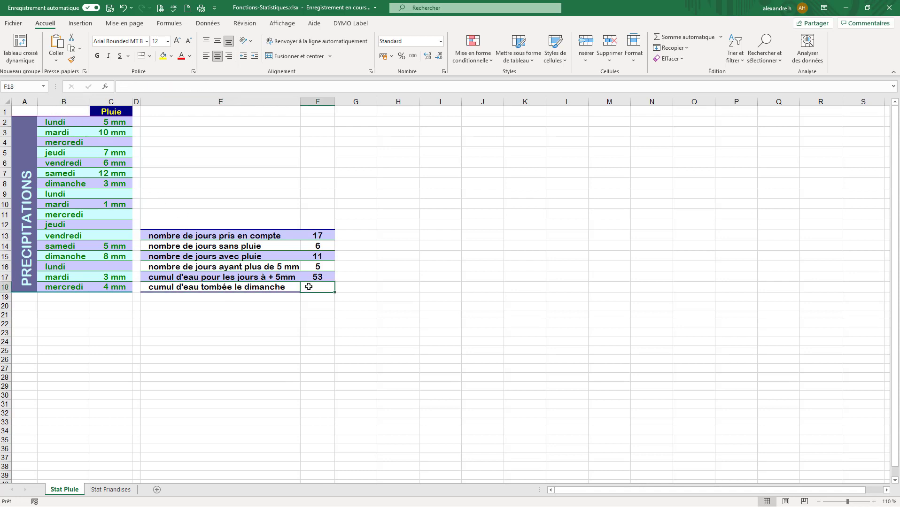
{"action": "type", "text": "=sommee"}
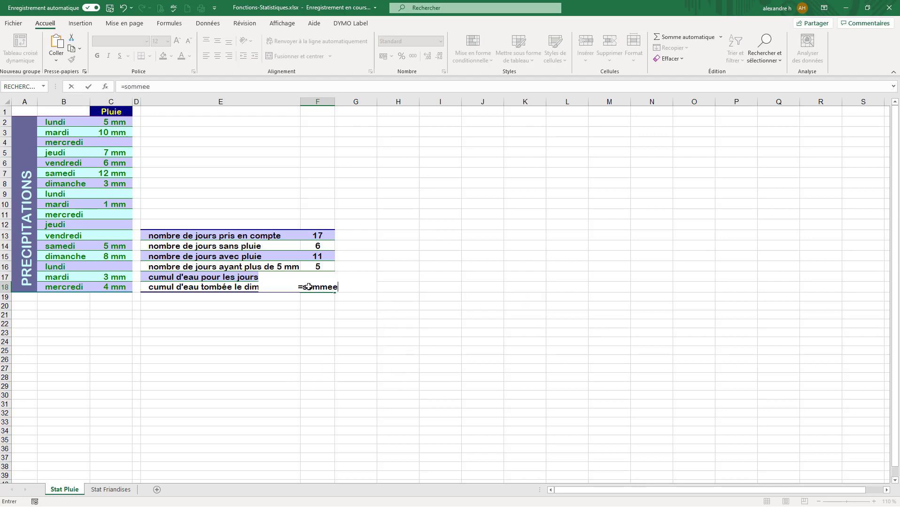
{"action": "key", "text": "BackSpace"}
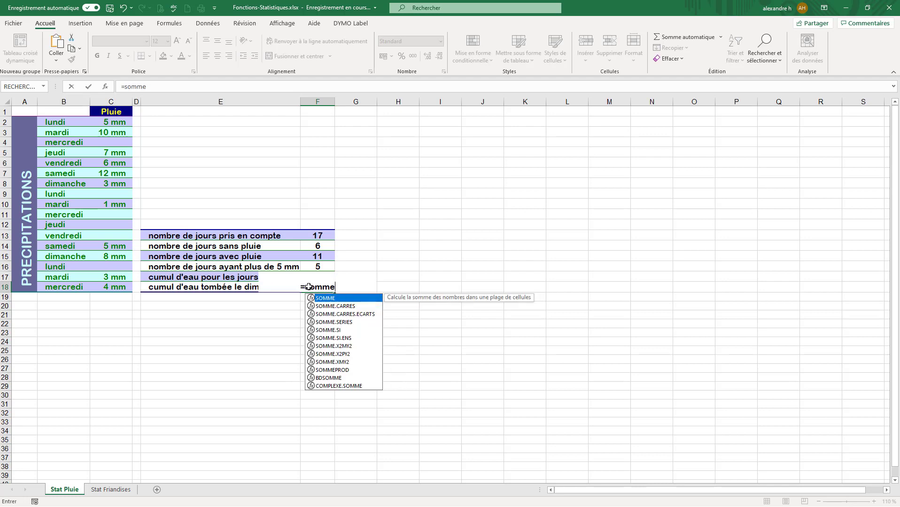
{"action": "double_click", "coordinate": [327, 330]}
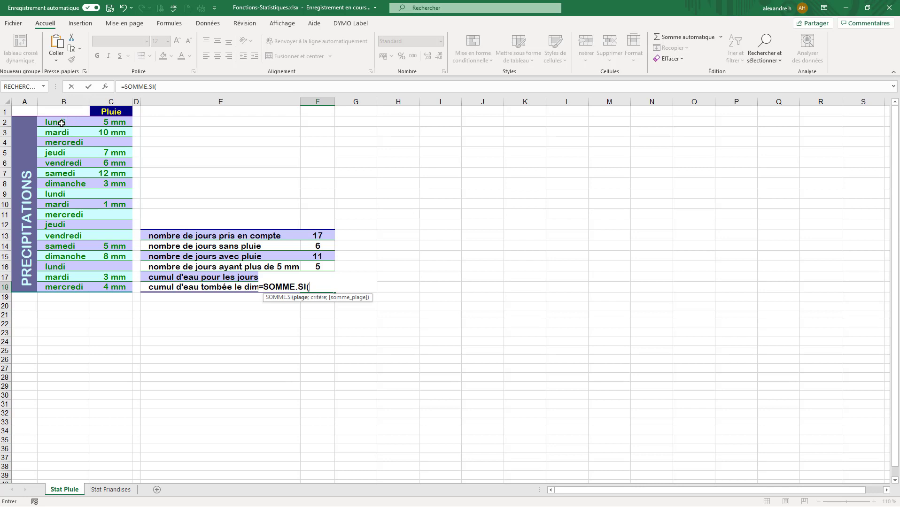
{"action": "left_click_drag", "start_coordinate": [62, 123], "coordinate": [59, 287]}
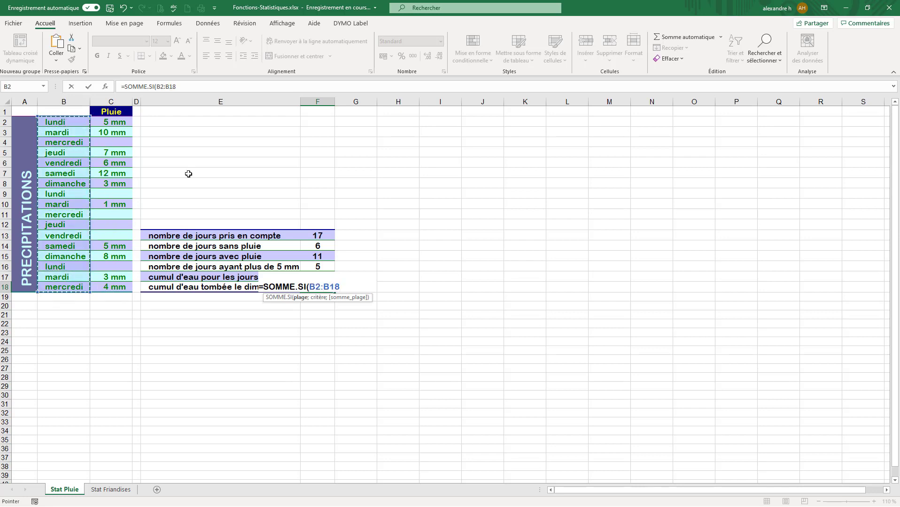
Complete the F18 formula with the criterion "dimanche" and the sum range C2:C18, giving =SOMME.SI(B2:B18;"dimanche";C2:C18).
{"action": "left_click", "coordinate": [196, 85]}
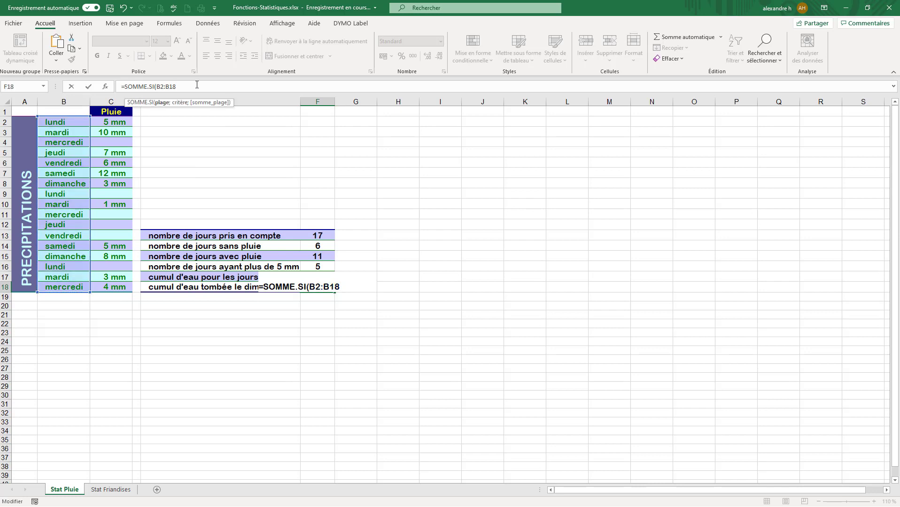
{"action": "type", "text": ";"}
{"action": "type", "text": "dimanche"}
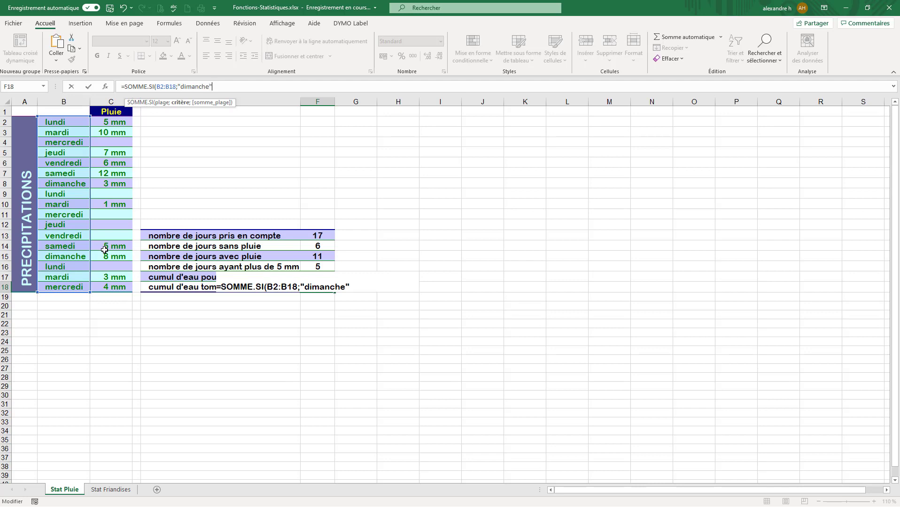
{"action": "type", "text": ";"}
{"action": "left_click_drag", "start_coordinate": [122, 119], "coordinate": [115, 256]}
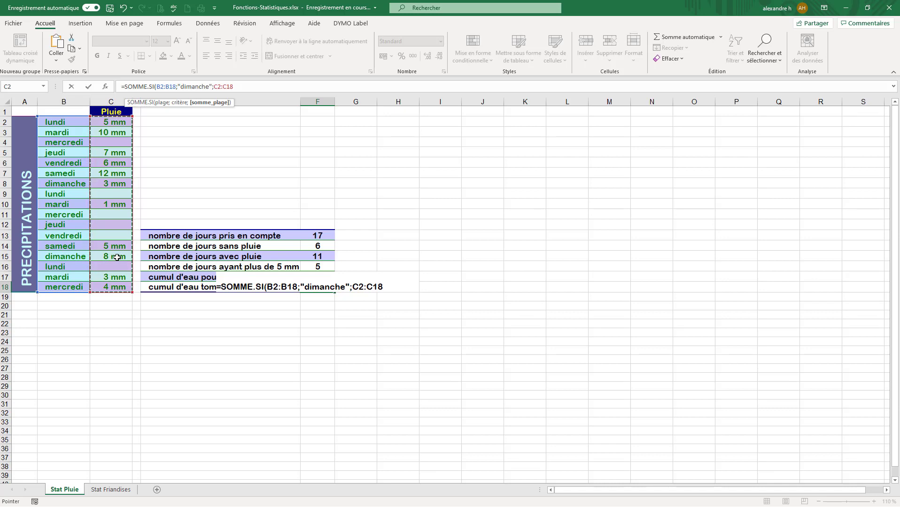
{"action": "left_click", "coordinate": [236, 87]}
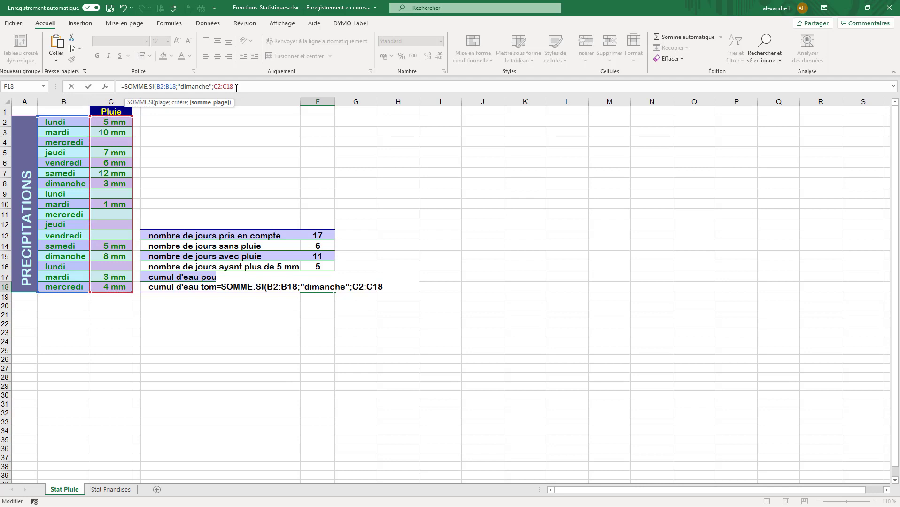
{"action": "type", "text": ")"}
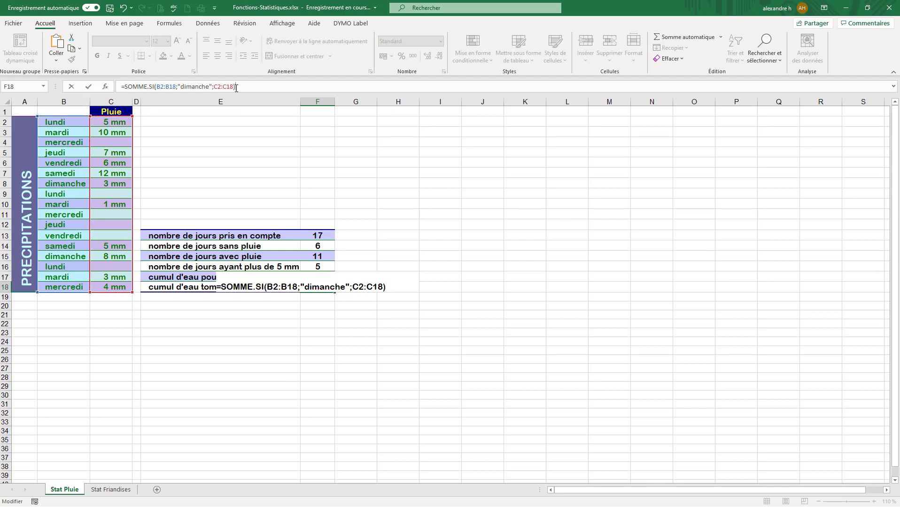
{"action": "key", "text": "Return"}
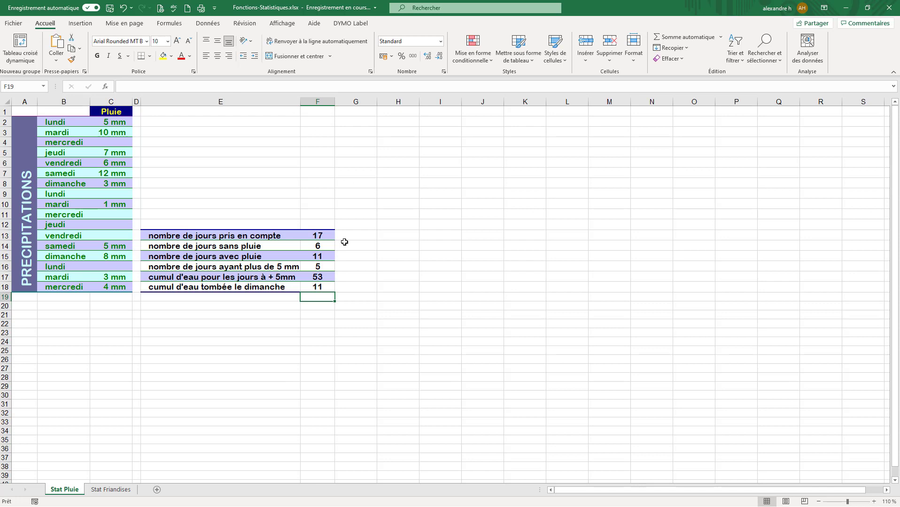
Check the Sunday total in F18 against the rainfall values of the two dimanche rows, 8 and 15.
{"action": "left_click", "coordinate": [318, 283]}
{"action": "left_click_drag", "start_coordinate": [52, 184], "coordinate": [111, 183]}
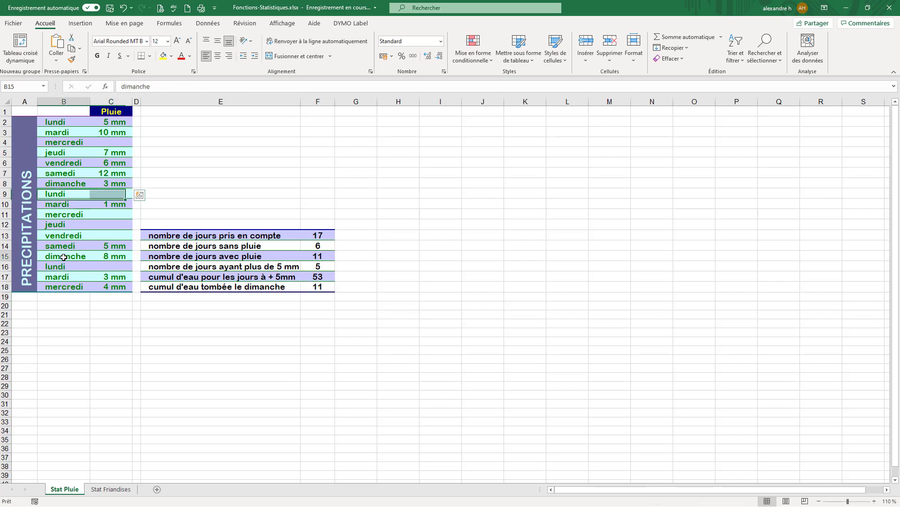
{"action": "left_click_drag", "start_coordinate": [67, 256], "coordinate": [112, 256]}
{"action": "left_click", "coordinate": [111, 256]}
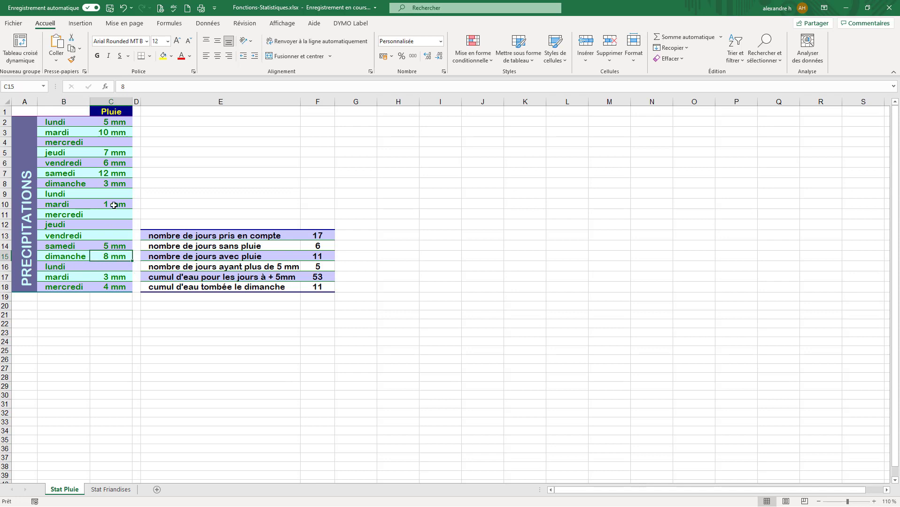
{"action": "left_click", "coordinate": [112, 183]}
{"action": "left_click", "coordinate": [313, 289]}
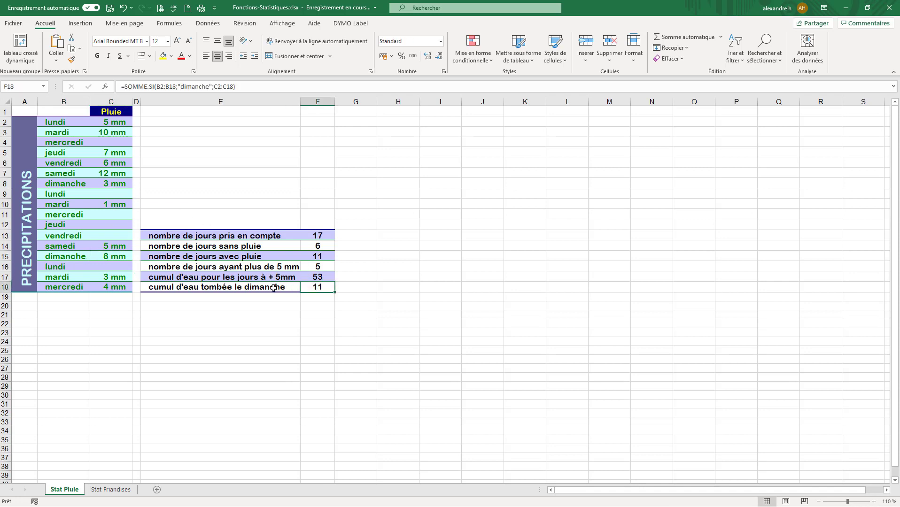
{"action": "left_click", "coordinate": [274, 289]}
Replace the text criterion in the F18 formula with a reference to cell B8, giving =SOMME.SI(B2:B18;B8;C2:C18), and review it.
{"action": "left_click", "coordinate": [315, 285]}
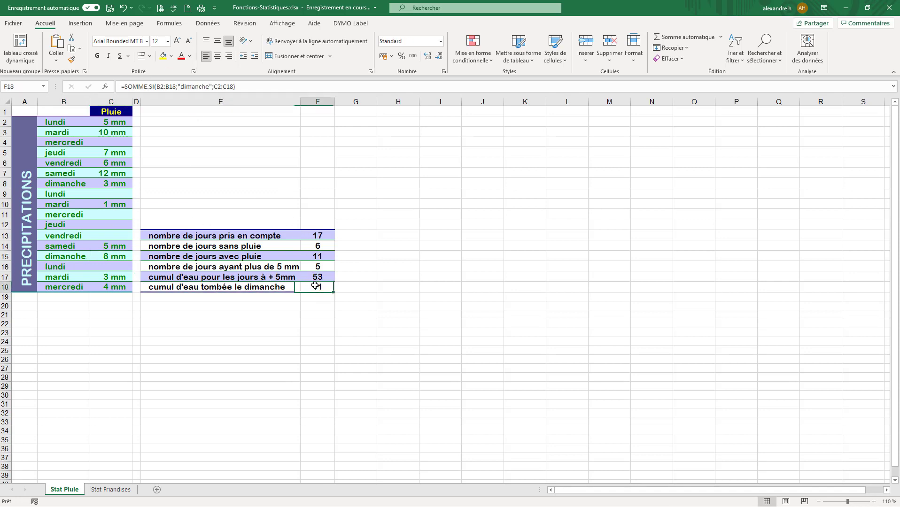
{"action": "left_click", "coordinate": [213, 87]}
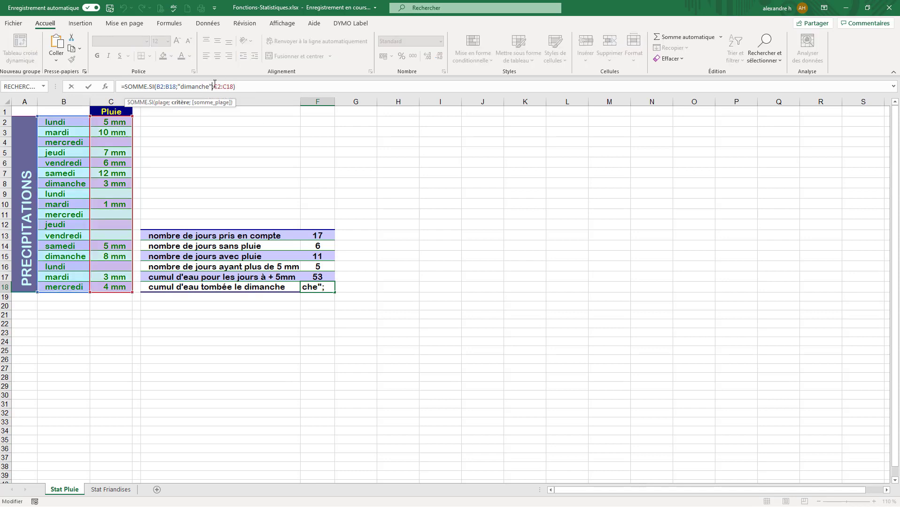
{"action": "key", "text": "BackSpace"}
{"action": "key", "text": "BackSpace"}
{"action": "key", "text": "BackSpace"}
{"action": "key", "text": "BackSpace"}
{"action": "key", "text": "BackSpace"}
{"action": "key", "text": "BackSpace"}
{"action": "key", "text": "BackSpace"}
{"action": "key", "text": "BackSpace"}
{"action": "key", "text": "BackSpace"}
{"action": "key", "text": "BackSpace"}
{"action": "key", "text": "BackSpace"}
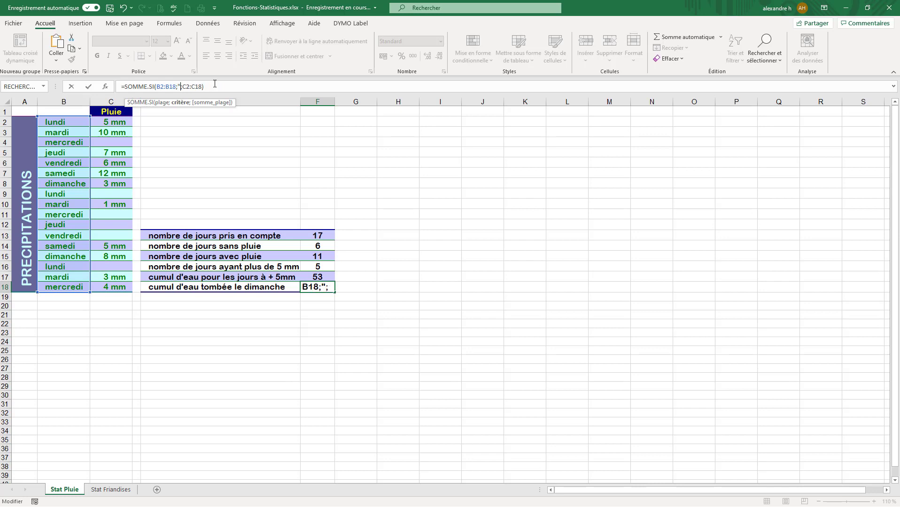
{"action": "left_click", "coordinate": [67, 185]}
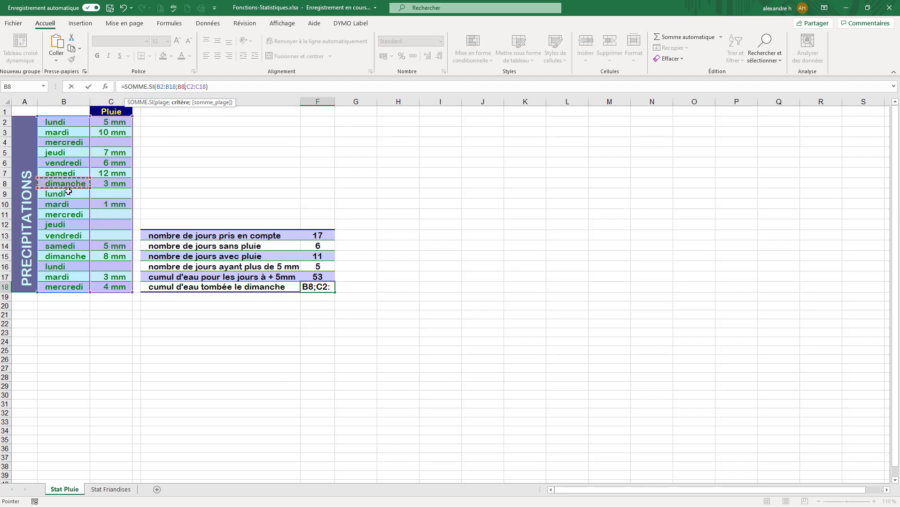
{"action": "key", "text": "Return"}
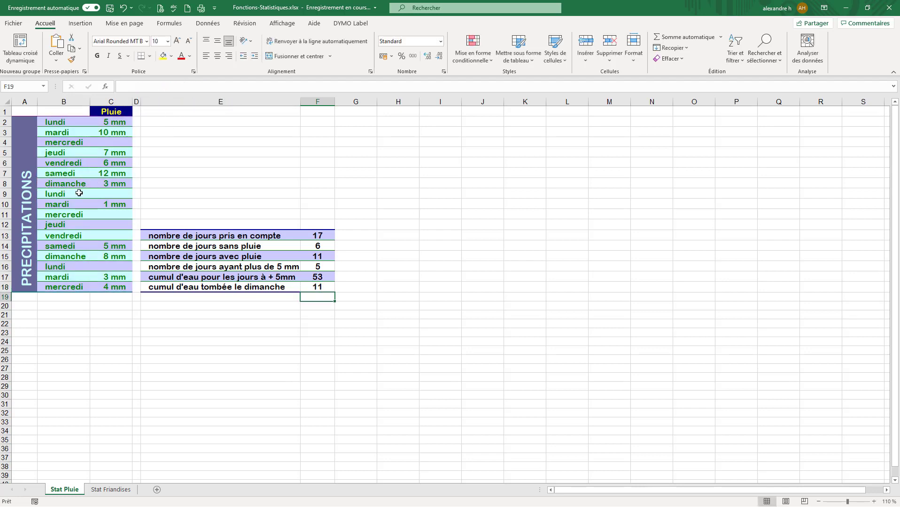
{"action": "left_click", "coordinate": [312, 286]}
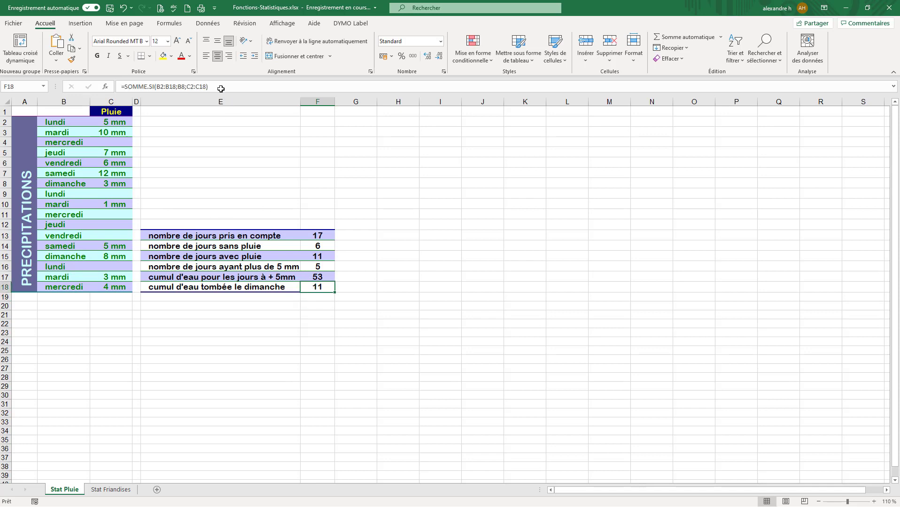
{"action": "left_click", "coordinate": [185, 86]}
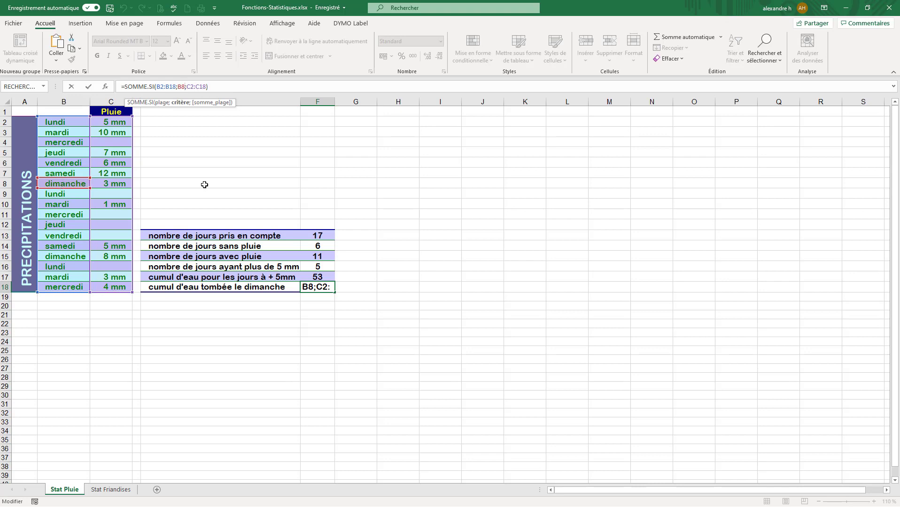
{"action": "key", "text": "Return"}
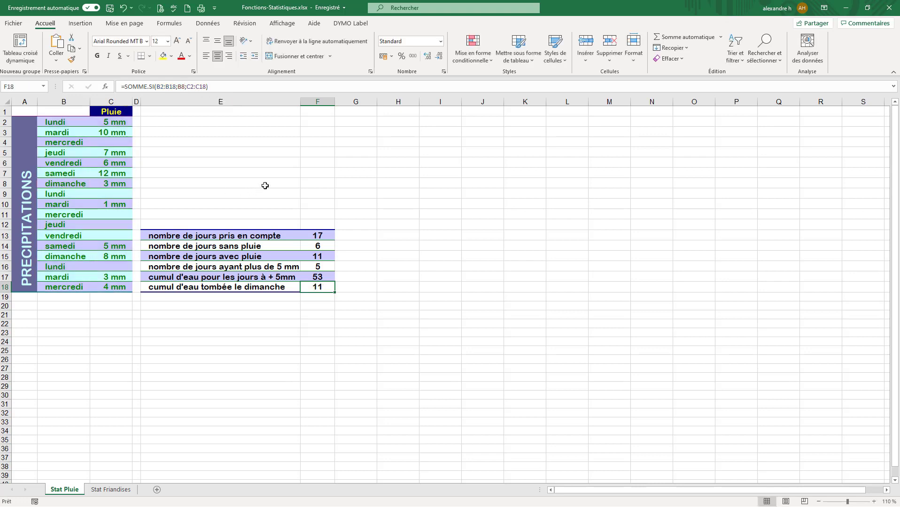
Enter the criterion text "dimanche" in cell E20, below the statistics table.
{"action": "left_click", "coordinate": [194, 308]}
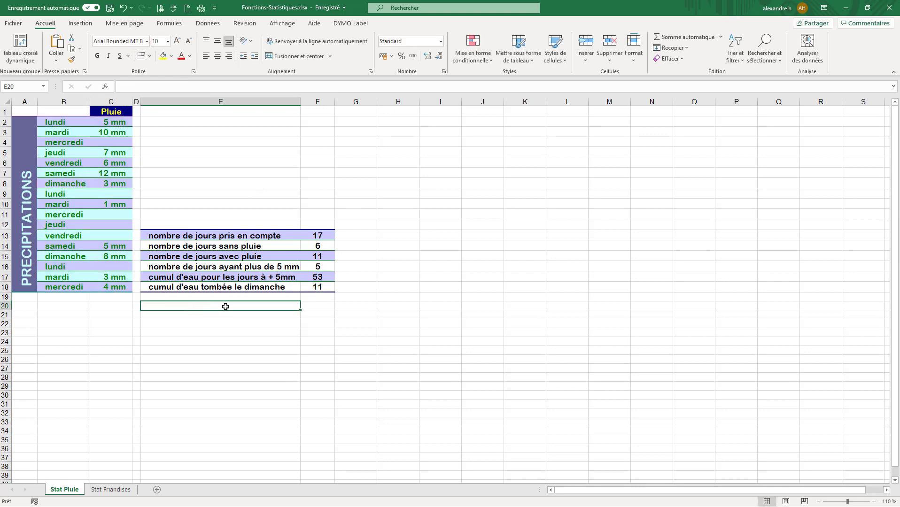
{"action": "type", "text": "dimanche"}
{"action": "key", "text": "Return"}
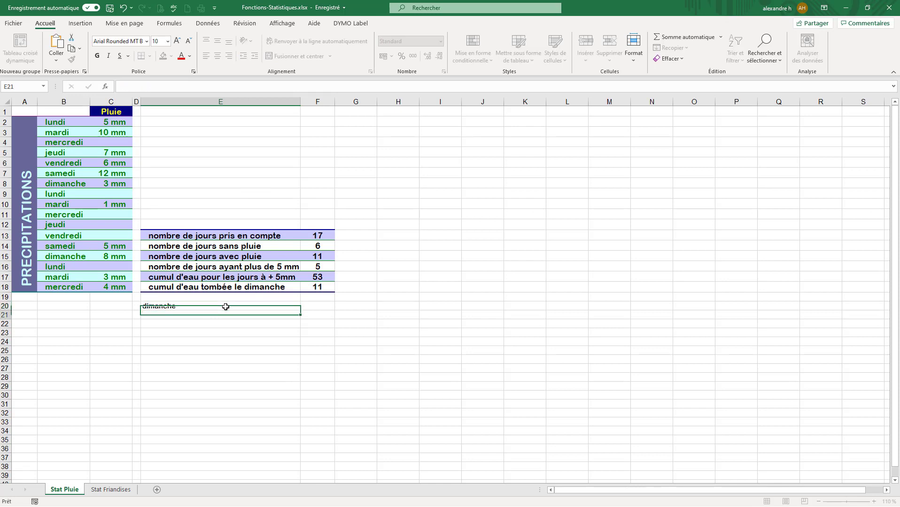
Change the criterion of the SOMME.SI formula in F18 to cell E20, giving =SOMME.SI(B2:B18;E20;C2:C18).
{"action": "left_click", "coordinate": [306, 287]}
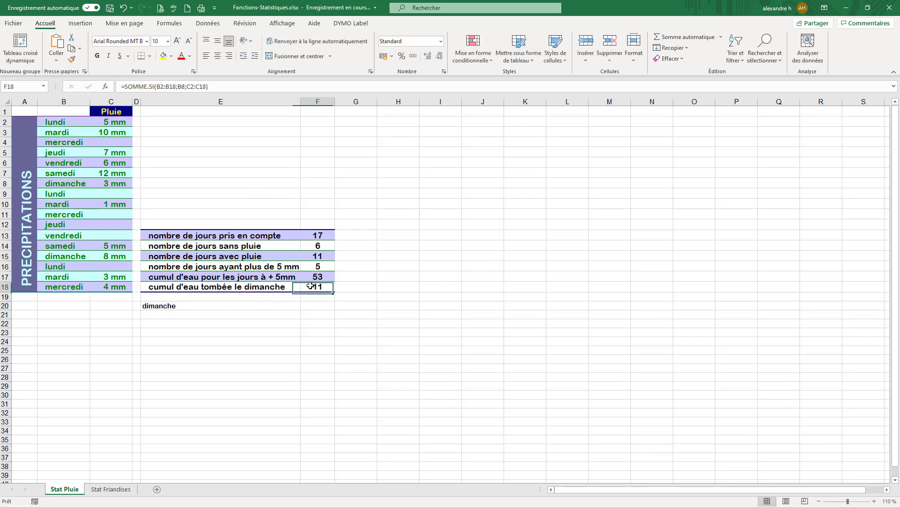
{"action": "left_click", "coordinate": [184, 86]}
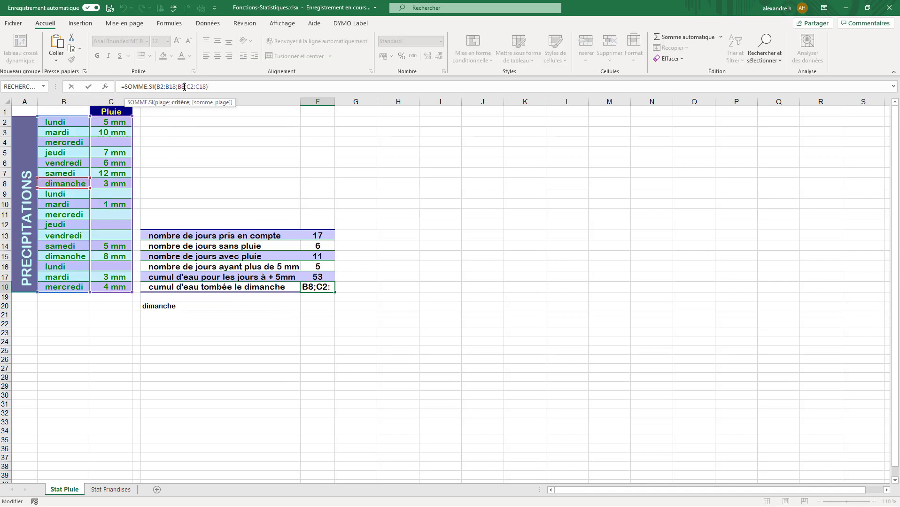
{"action": "key", "text": "BackSpace"}
{"action": "key", "text": "BackSpace"}
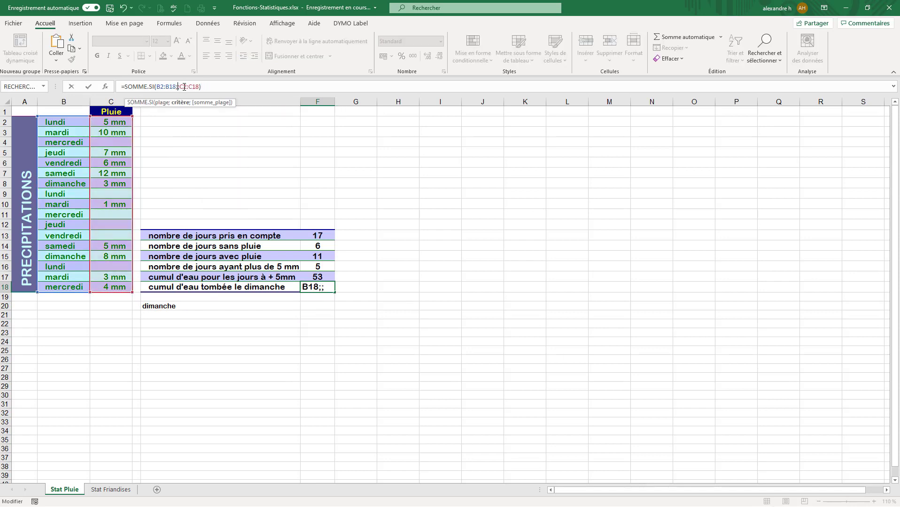
{"action": "left_click", "coordinate": [167, 308]}
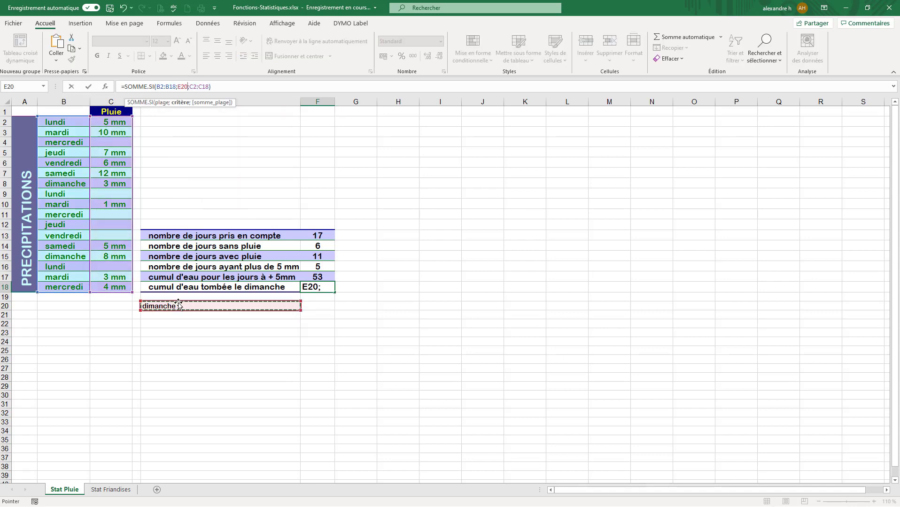
{"action": "key", "text": "Return"}
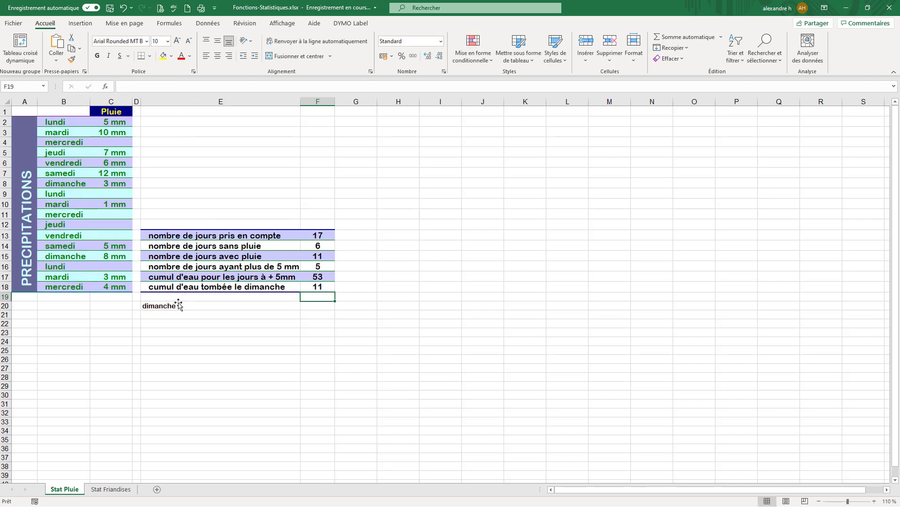